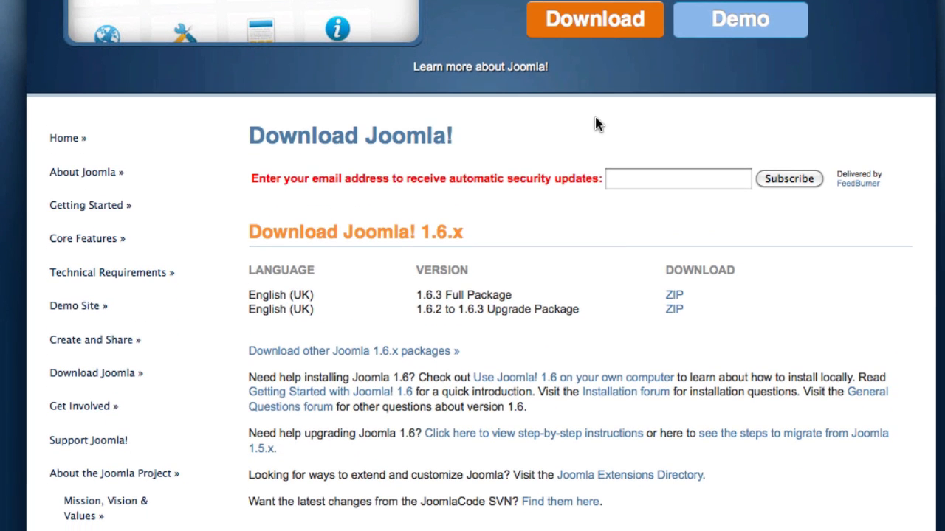
Save the Joomla_1.6.3-Stable-Full_Package zip to disk and close the Downloads window
left_click(675, 296)
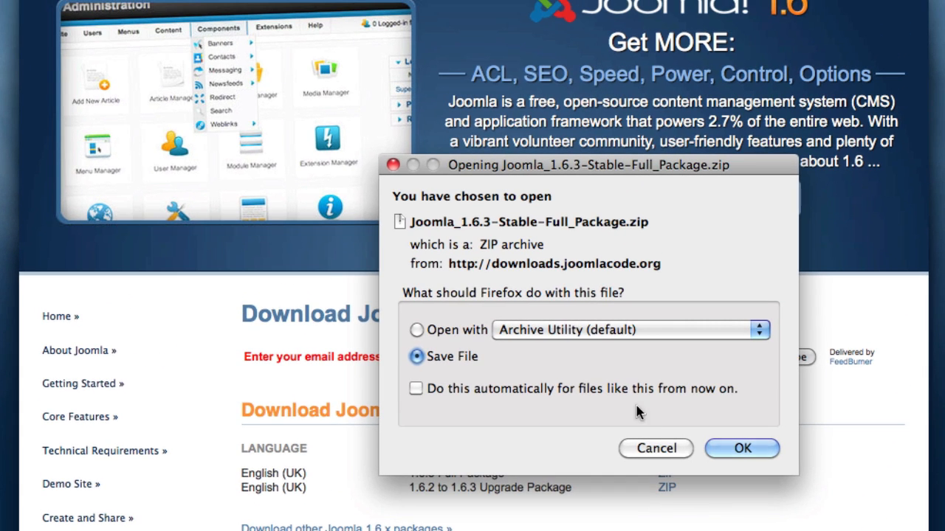
left_click(746, 454)
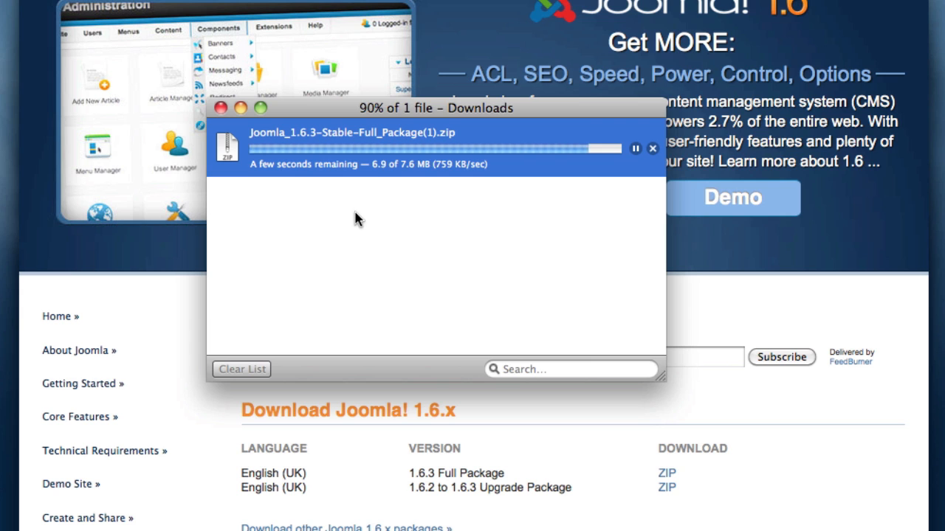
left_click(219, 107)
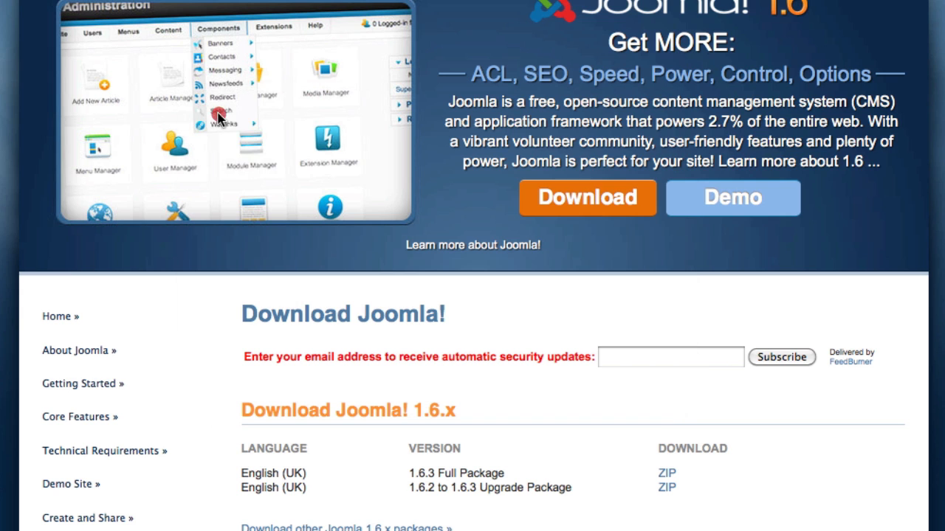
scroll(435, 329, "up", 3)
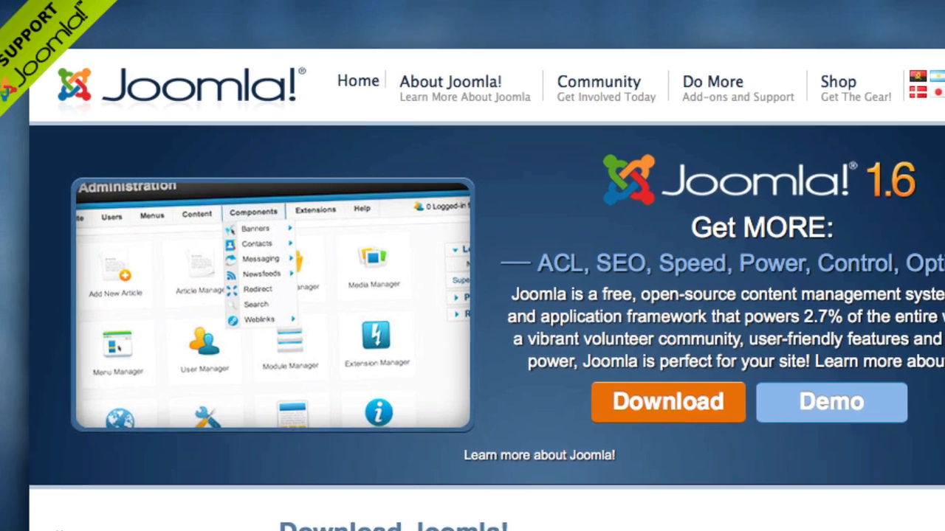
Go to site5.com, log in to Backstage and open SiteAdmin for droplinemenu.com
key("super+l")
type("si")
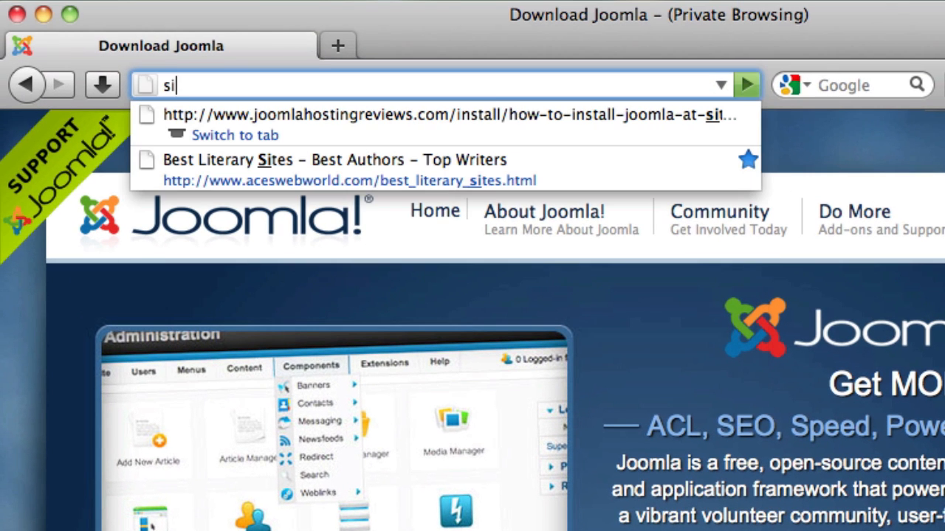
type("te5.com")
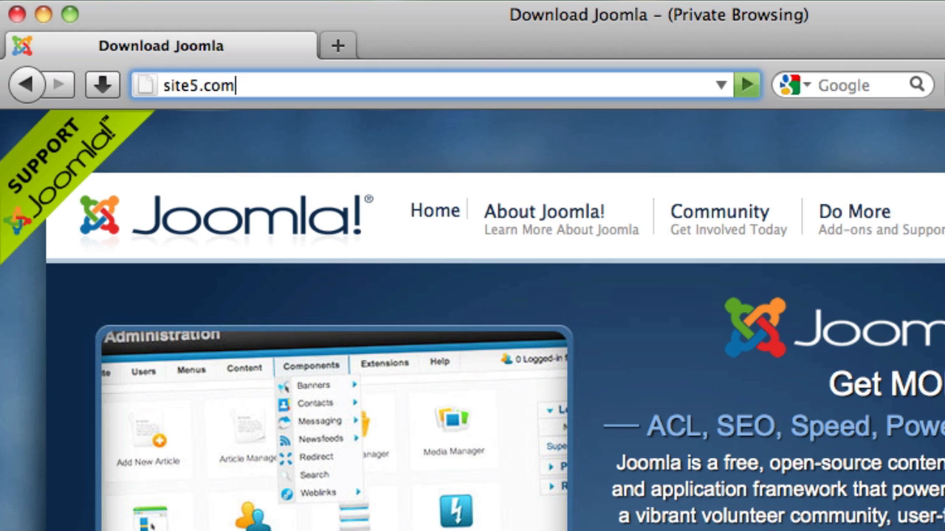
key("Return")
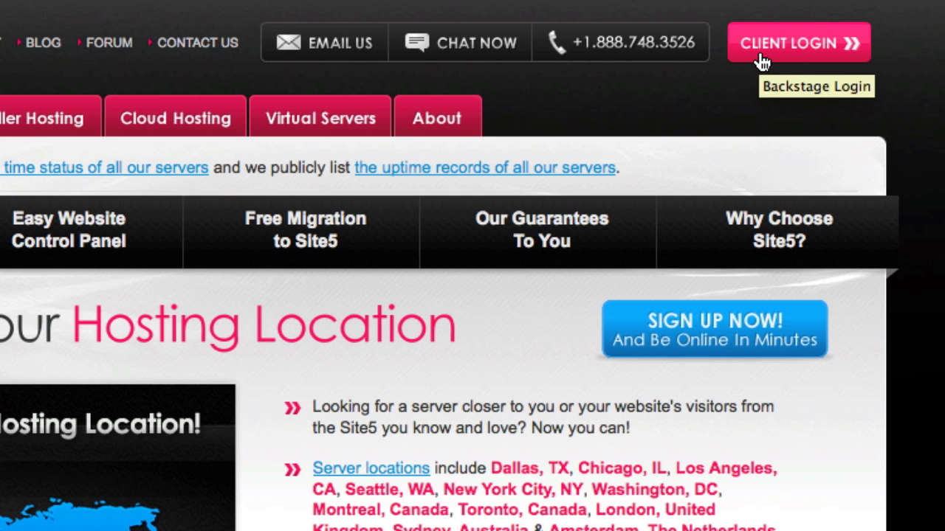
left_click(761, 63)
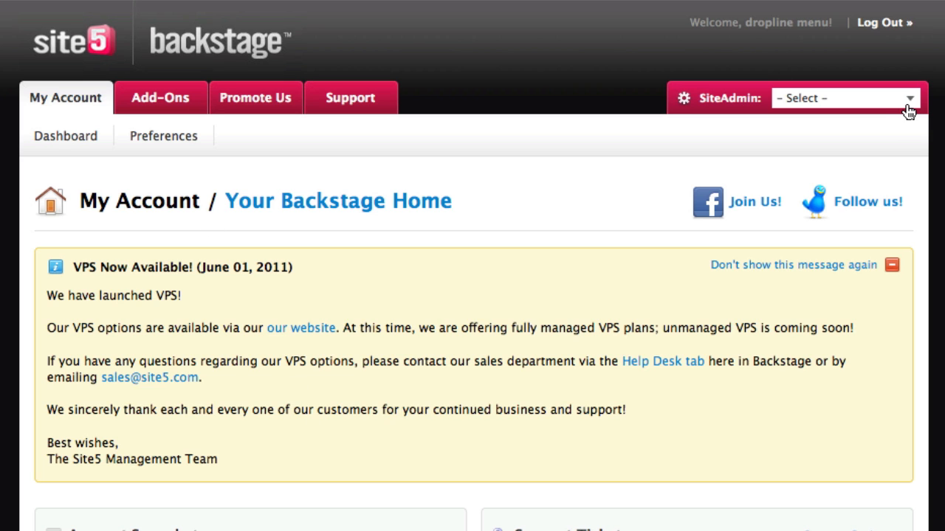
left_click(909, 103)
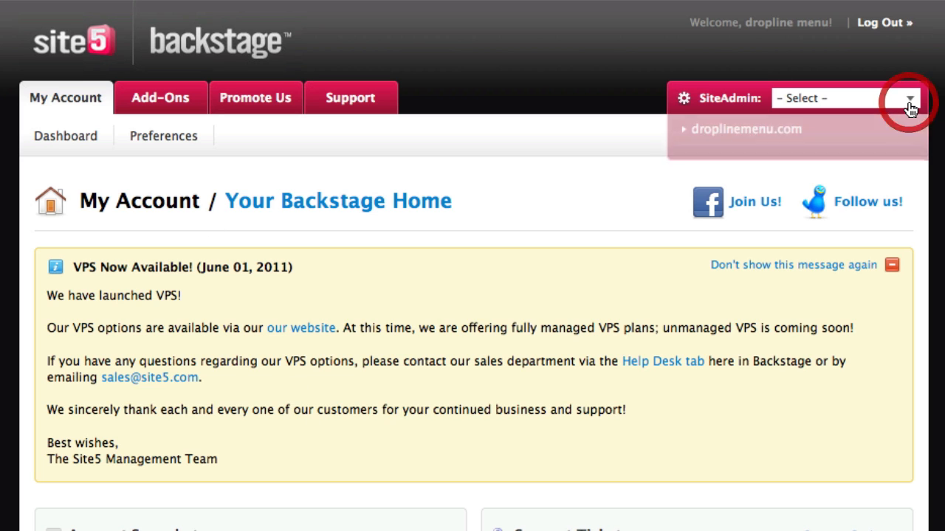
left_click(747, 130)
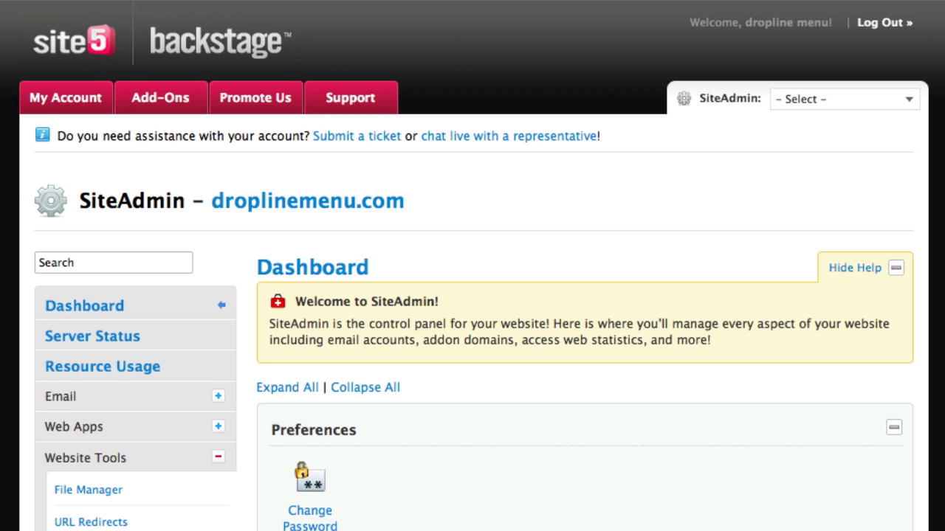
Launch the standard File Manager on the /home/dropline home directory
scroll(491, 161, "down", 10)
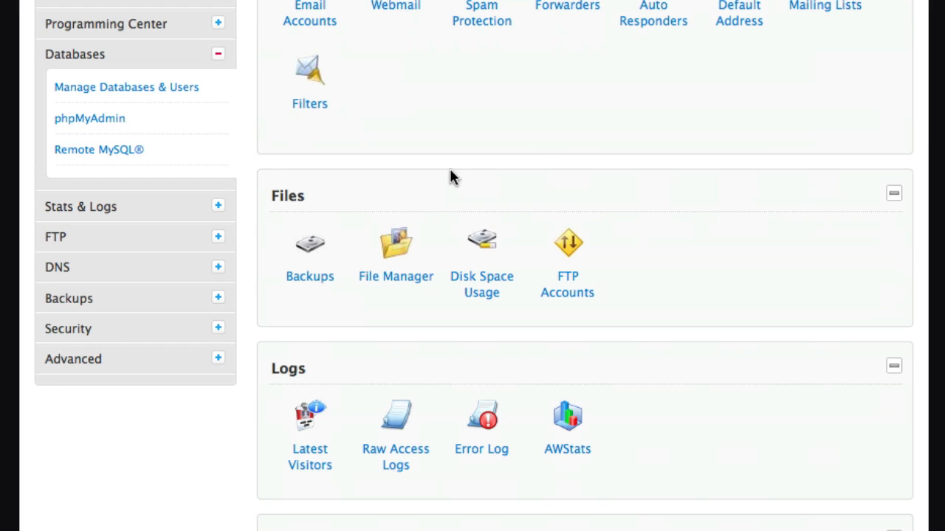
left_click(383, 275)
scroll(379, 186, "down", 3)
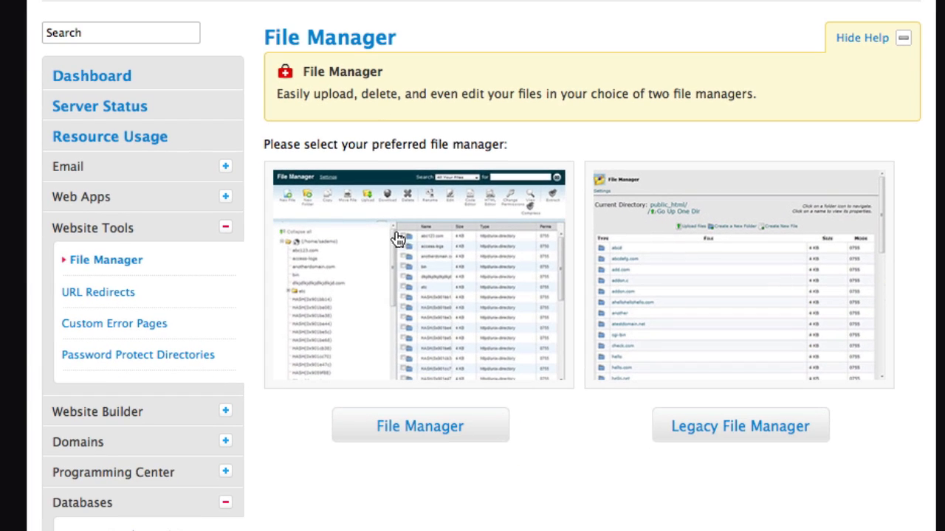
left_click(413, 434)
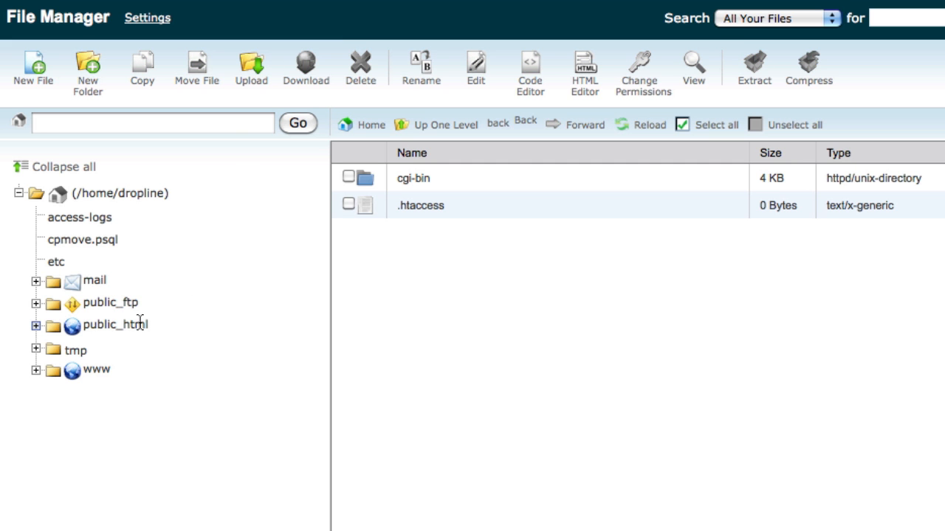
Upload the Joomla 1.6.3 zip into the public_html folder
left_click(140, 325)
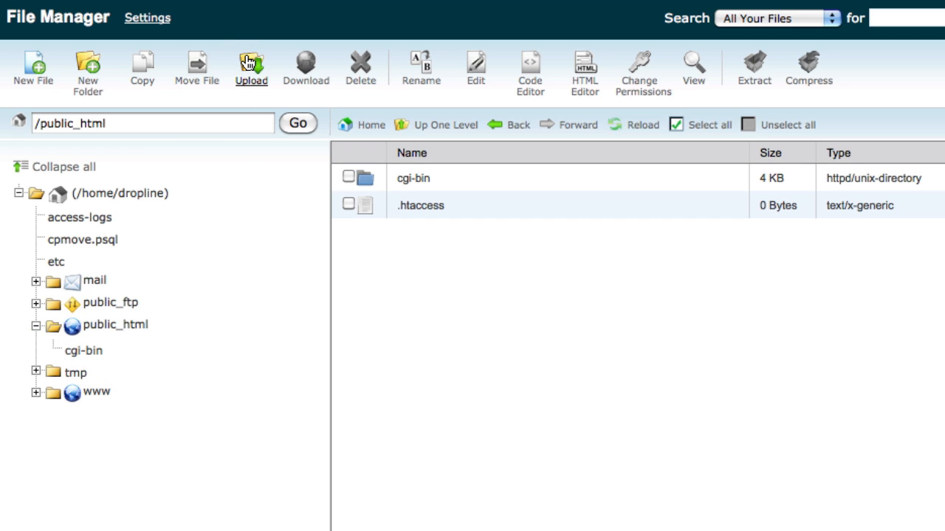
left_click(248, 59)
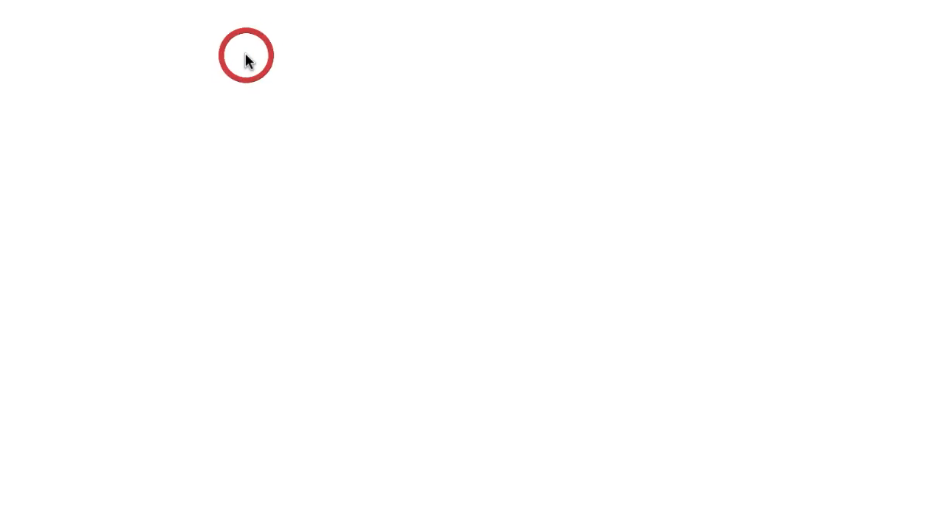
left_click(463, 130)
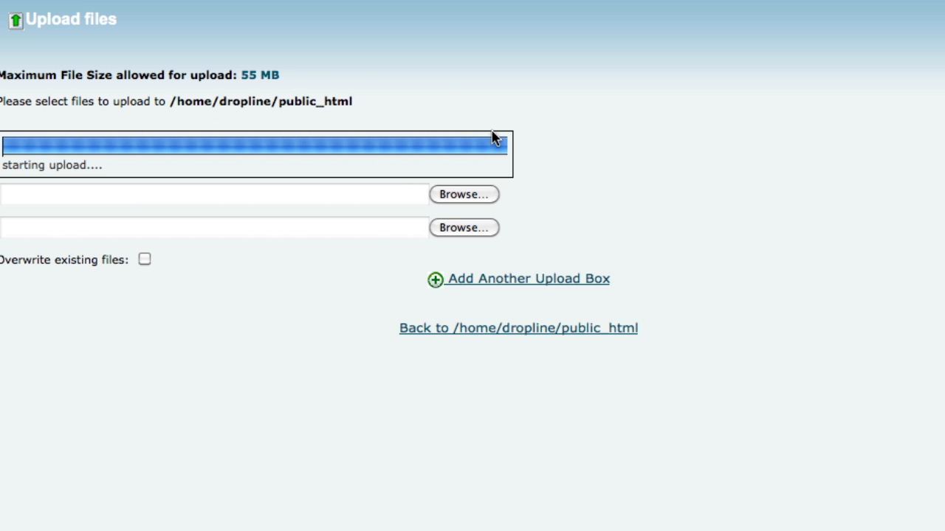
left_click(541, 326)
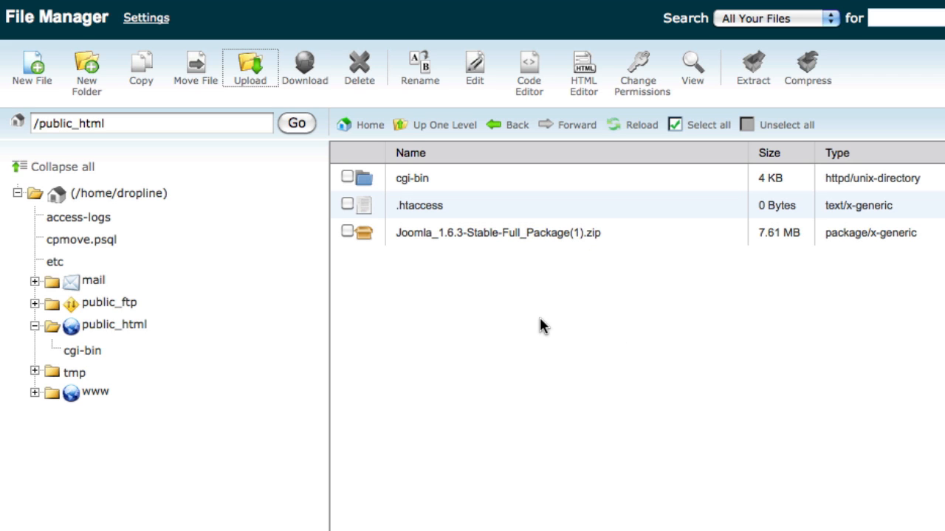
Tick the Joomla zip in /public_html and start extracting it
left_click(535, 232)
left_click(505, 234)
left_click(506, 233)
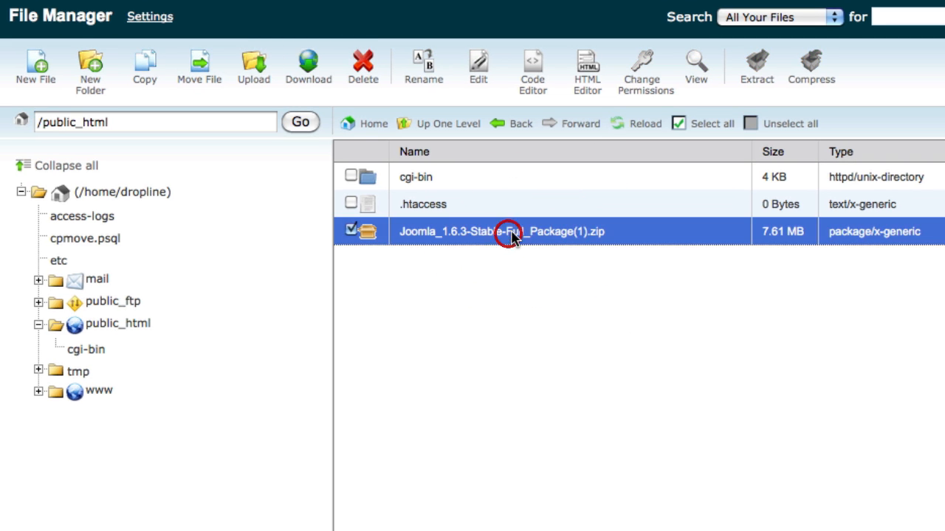
left_click(756, 65)
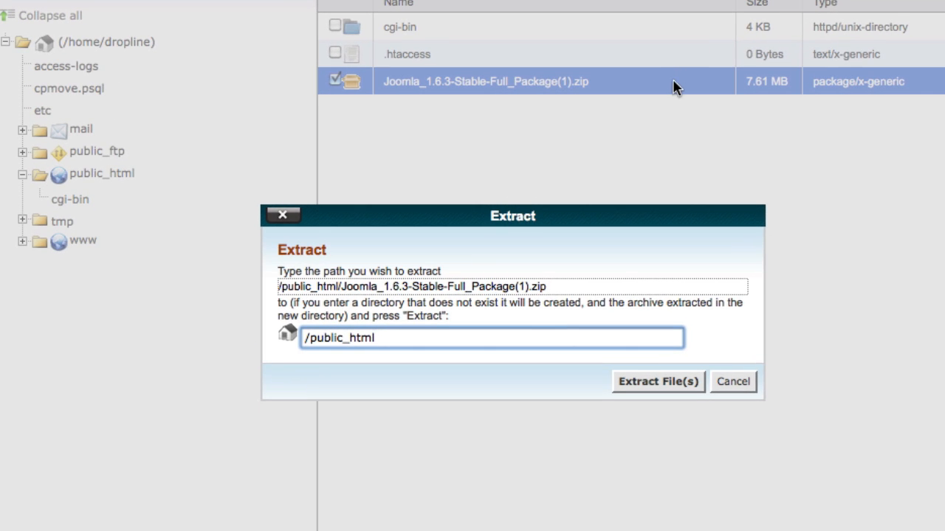
Extract the Joomla zip into /public_html and close the Extraction Results window
left_click(670, 386)
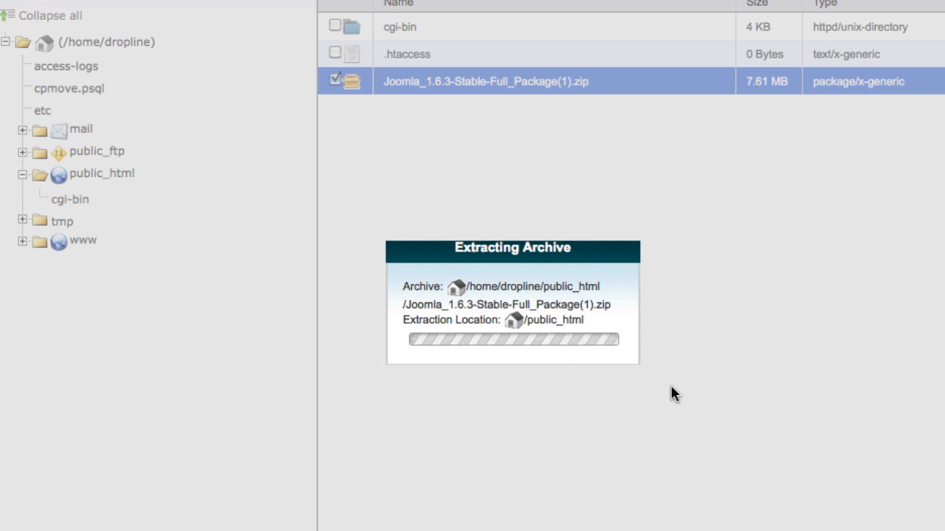
scroll(664, 281, "down", 10)
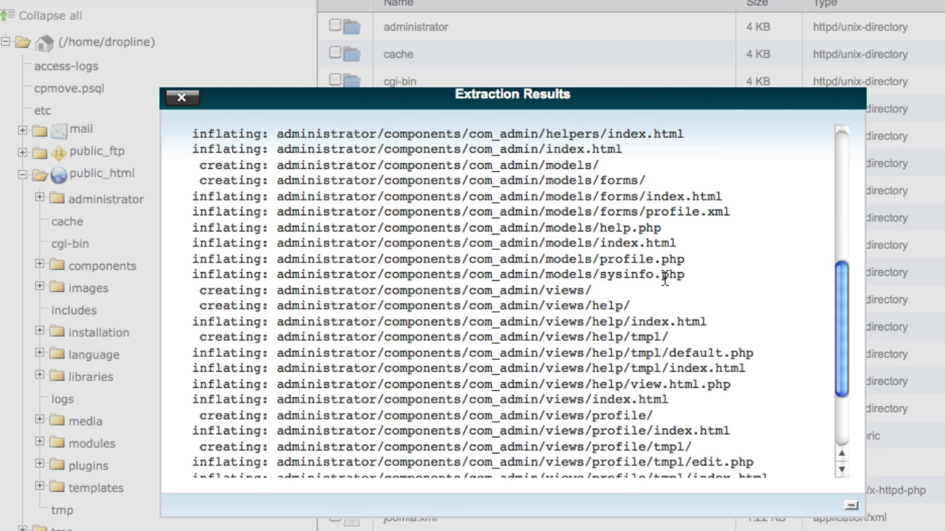
left_click(195, 100)
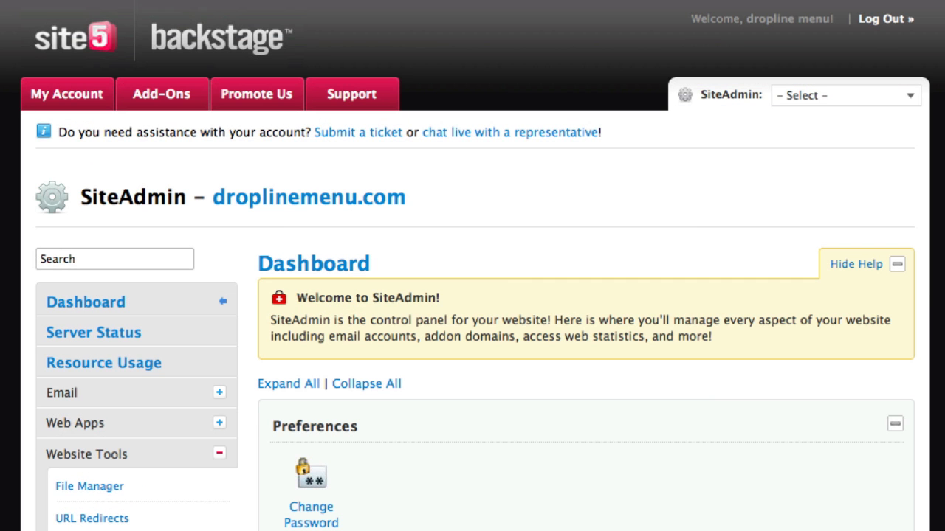
Open MySQL Databases and name the new database dlm, giving dropline_dlm
scroll(472, 266, "down", 5)
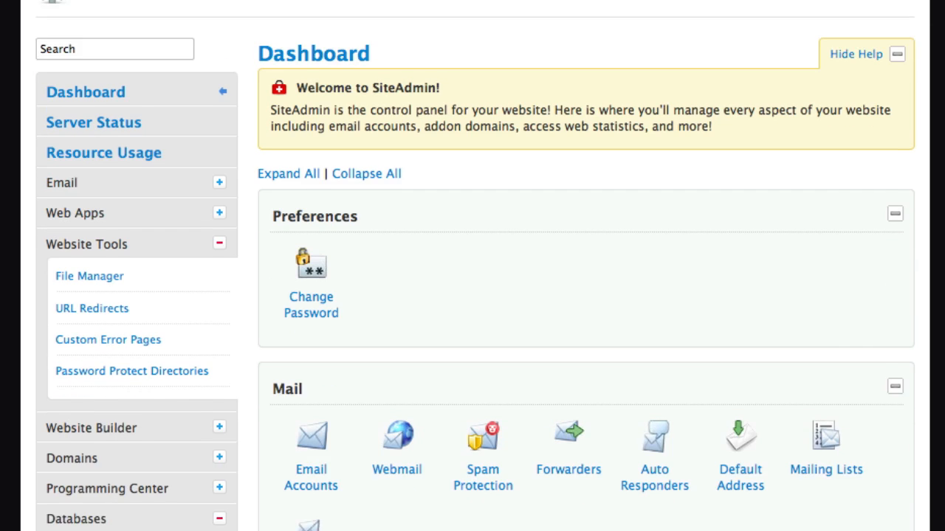
scroll(473, 265, "down", 8)
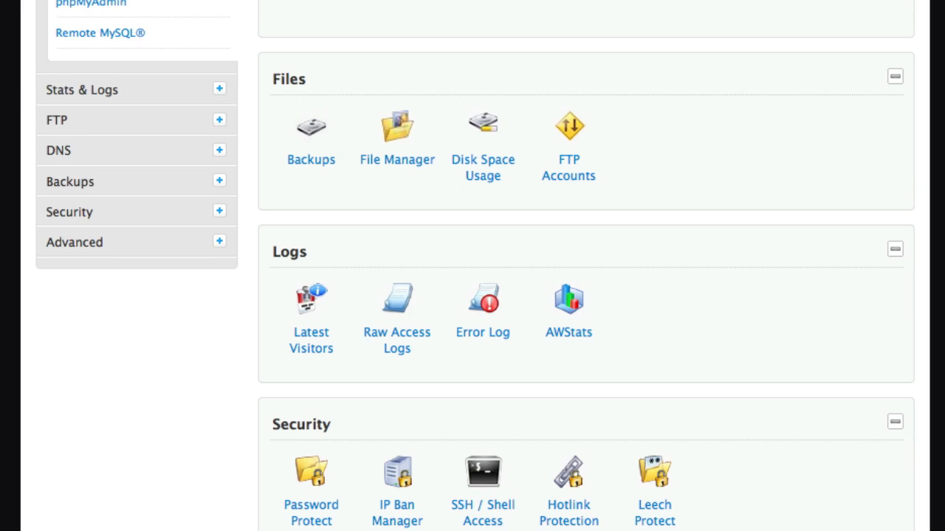
scroll(371, 354, "down", 10)
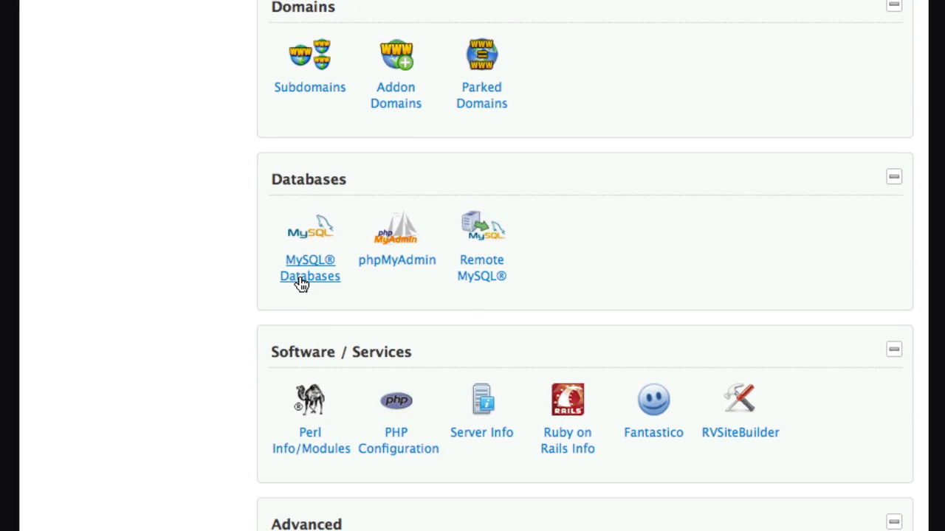
left_click(302, 284)
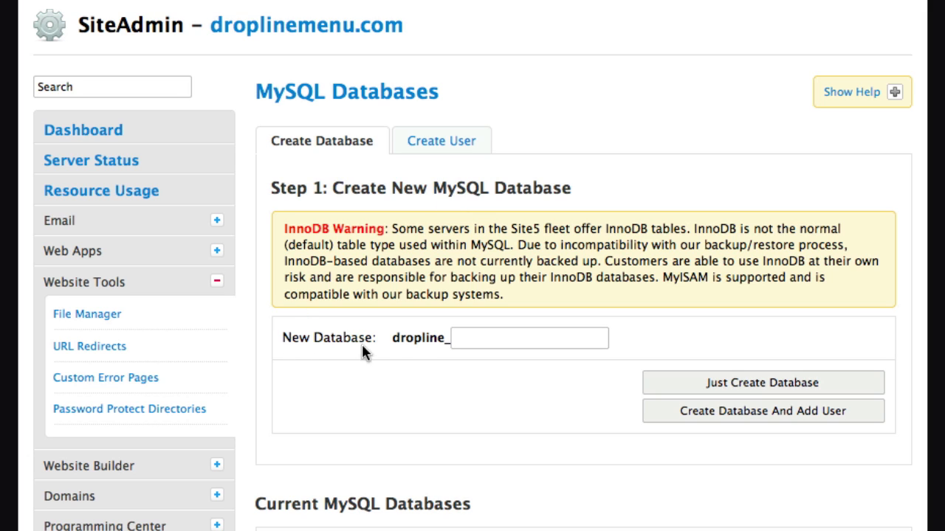
left_click(460, 338)
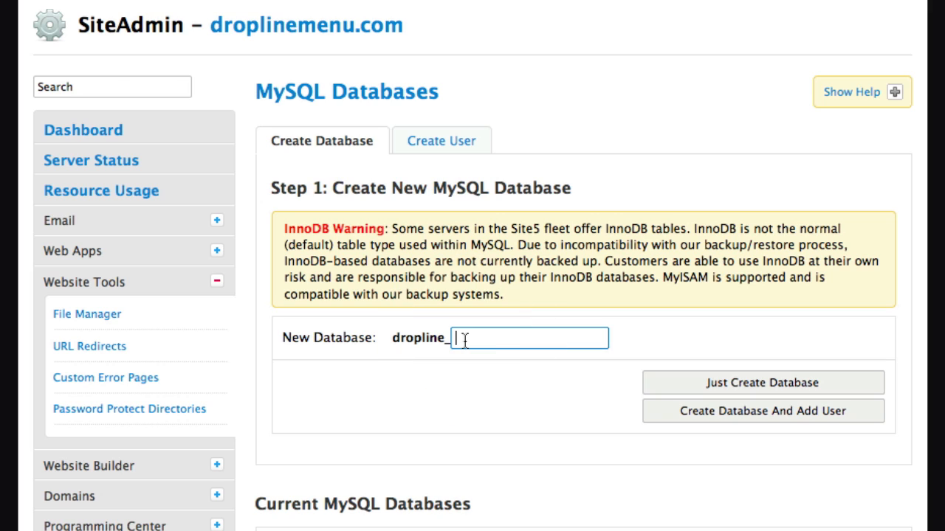
type("dlm")
Create dropline_dlm and add MySQL user dropline_dlm1 with its password entered twice
left_click(656, 415)
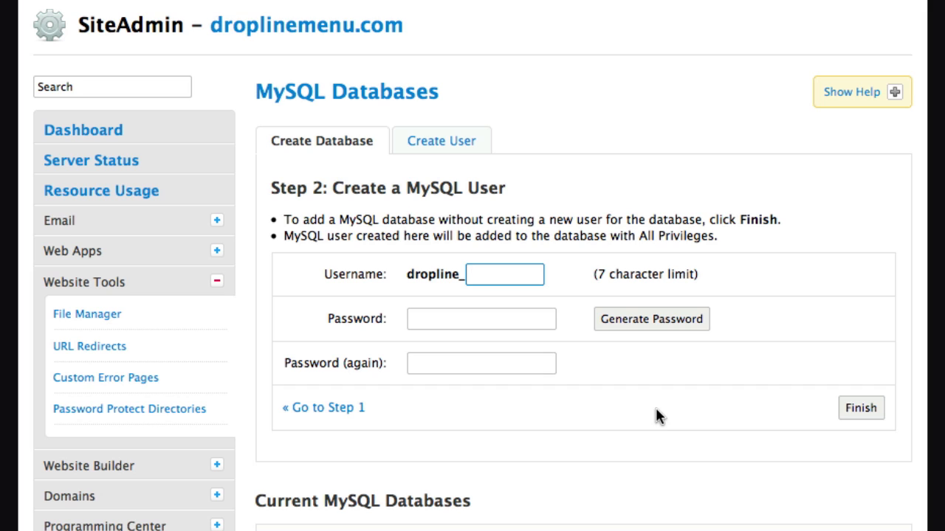
type("dlm1")
key("Tab")
type("••••••")
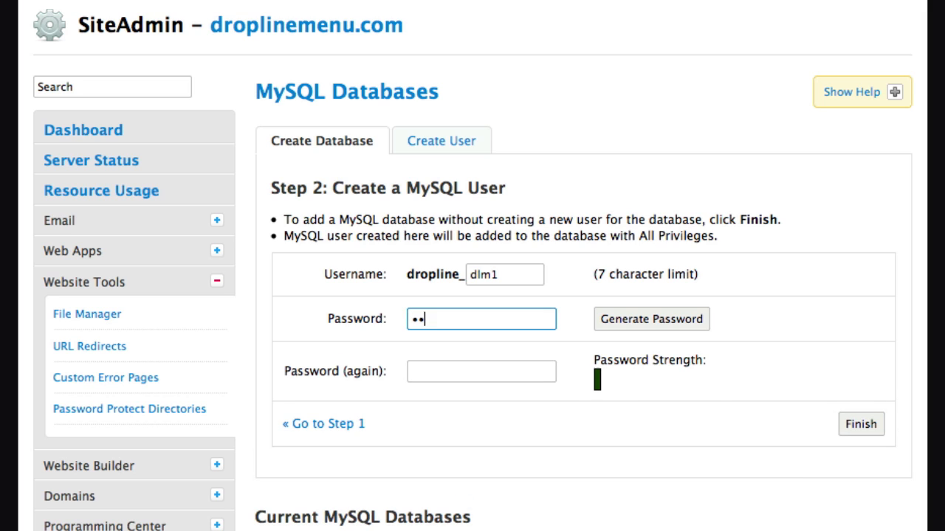
key("Tab")
type("••••••")
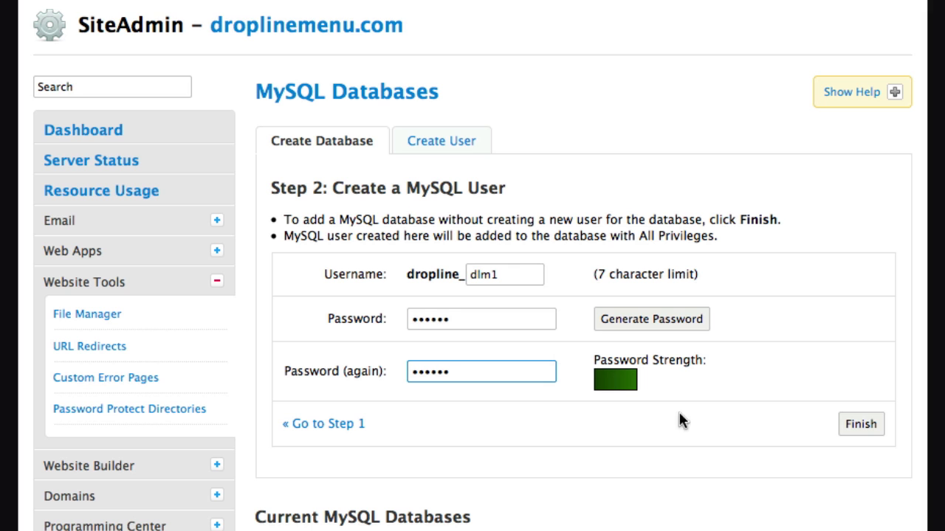
left_click(871, 428)
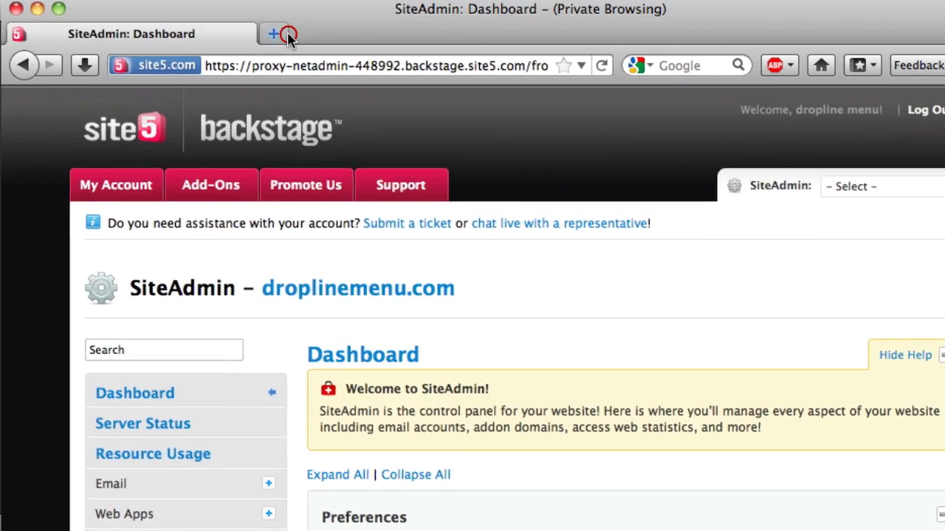
Load droplinemenu.com/installation in a new tab, choose English (United States) and continue
left_click(287, 35)
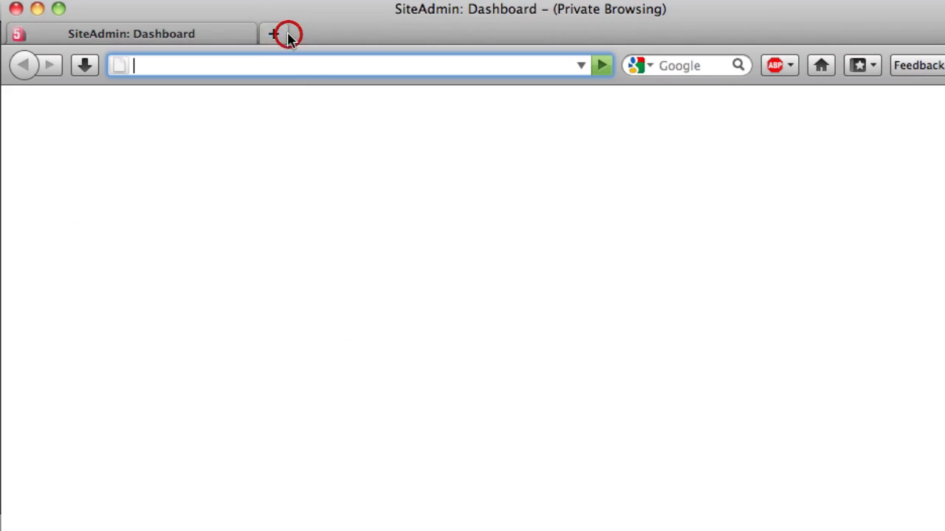
type("droplinemenu.com/installation")
key("Return")
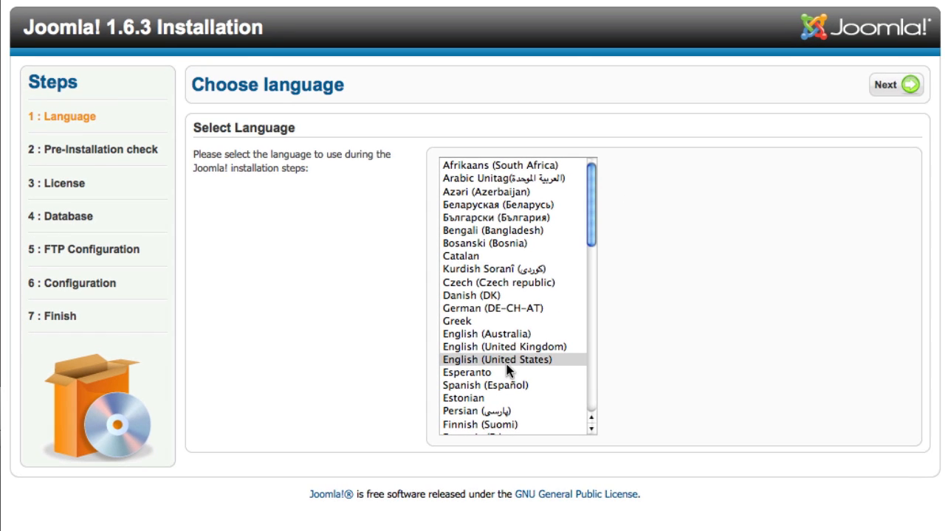
left_click(506, 361)
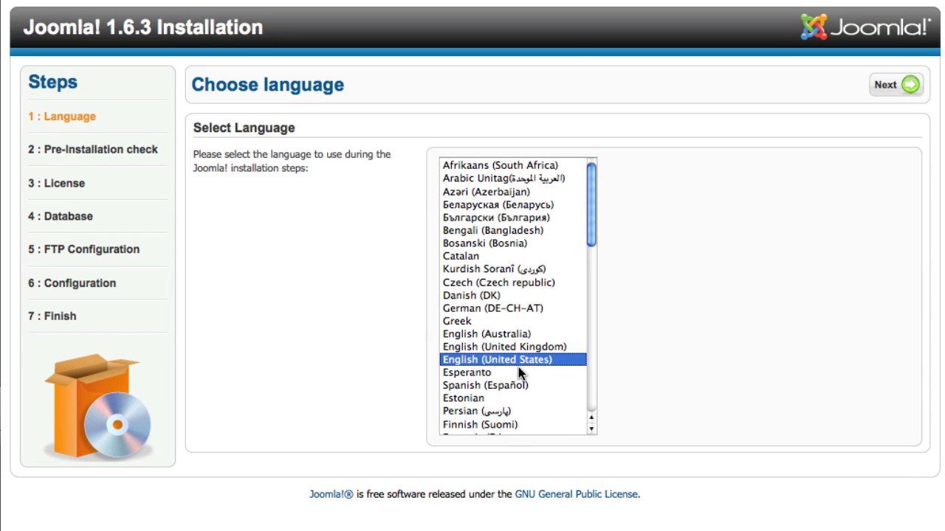
left_click(882, 84)
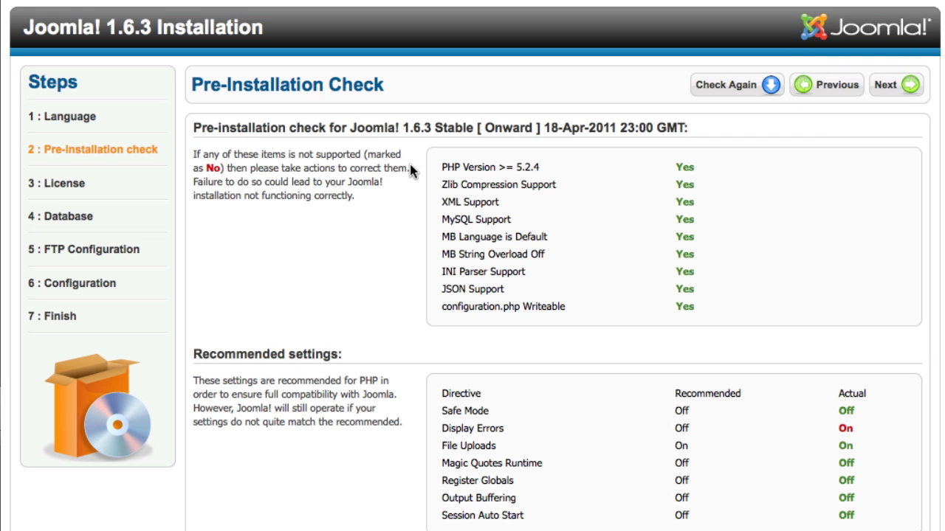
Review the pre-installation check and recommended settings, then continue past the GNU license
left_click_drag(405, 159, 713, 310)
left_click(715, 315)
mouse_move(854, 409)
left_mouse_down()
mouse_move(848, 466)
mouse_move(871, 518)
left_mouse_up()
left_click(871, 518)
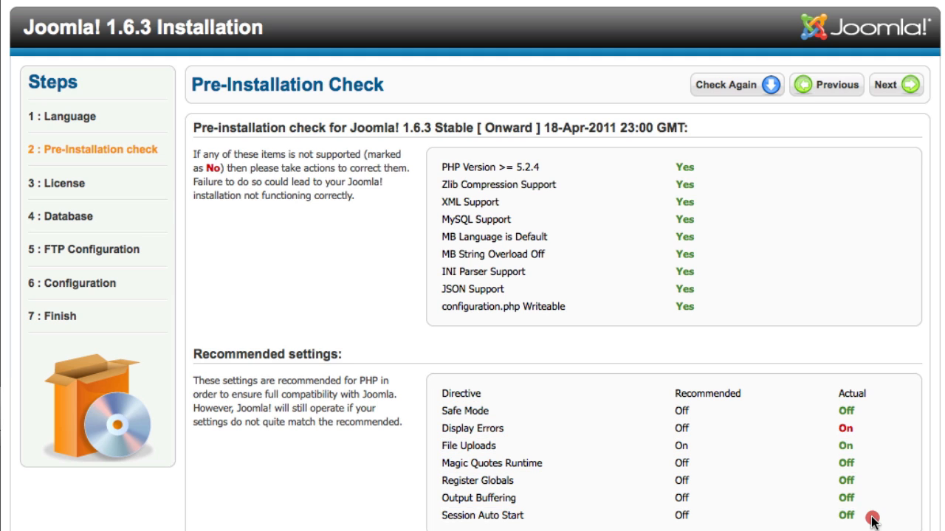
left_click(871, 409)
left_click(884, 100)
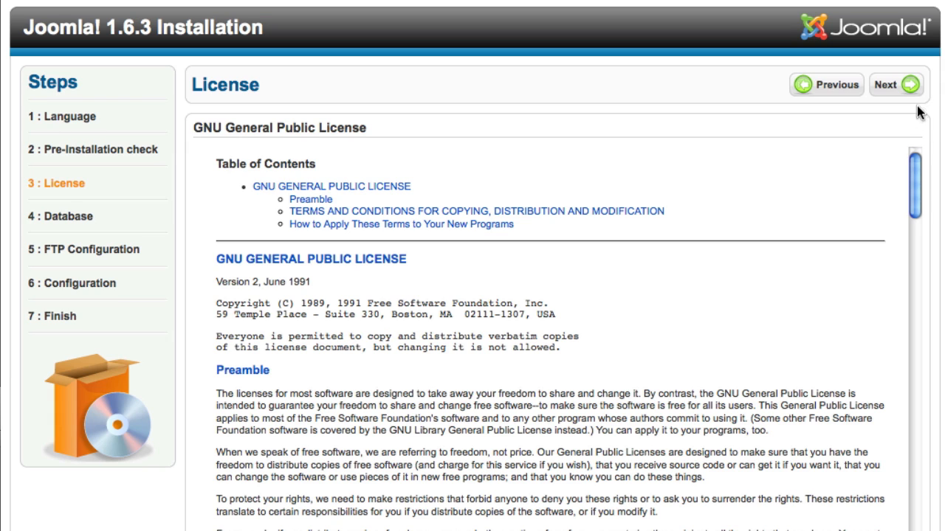
left_click(913, 94)
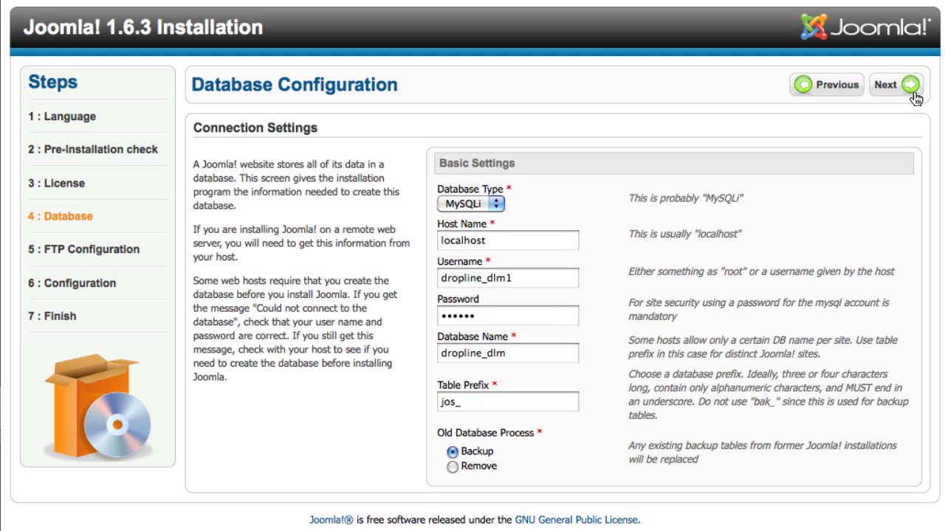
left_click(469, 209)
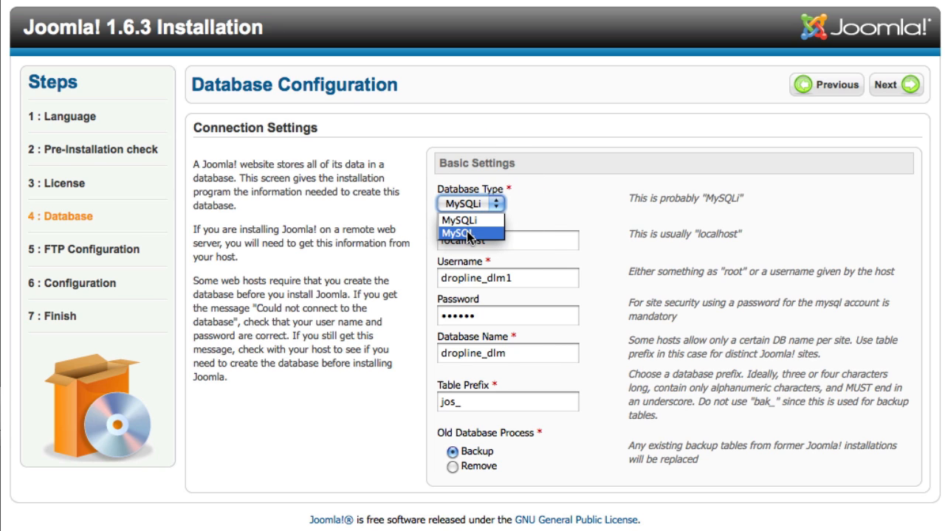
left_click(467, 232)
left_click(471, 206)
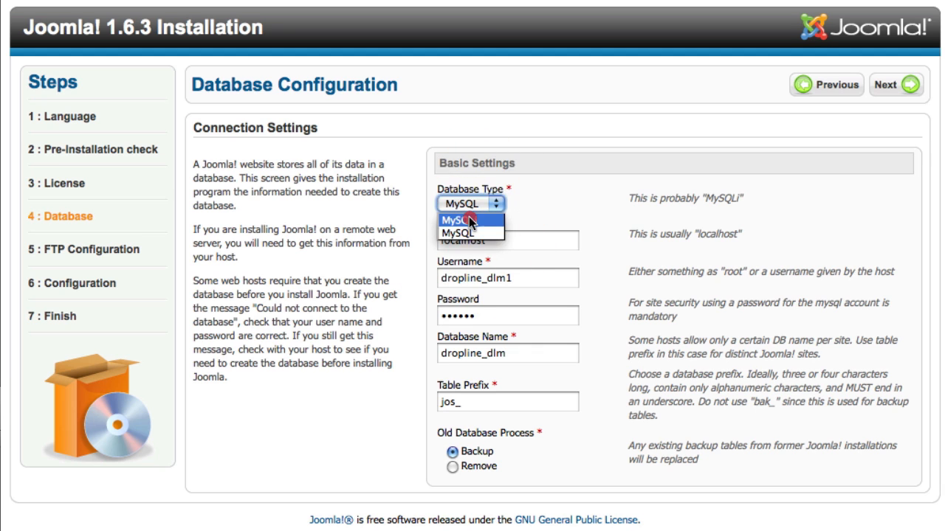
left_click(468, 216)
left_click(594, 207)
left_click(558, 234)
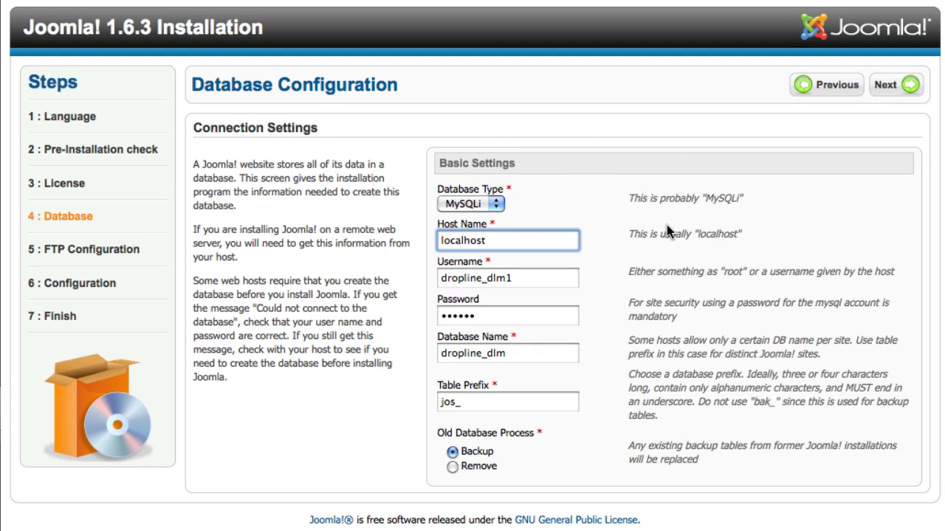
key("Tab")
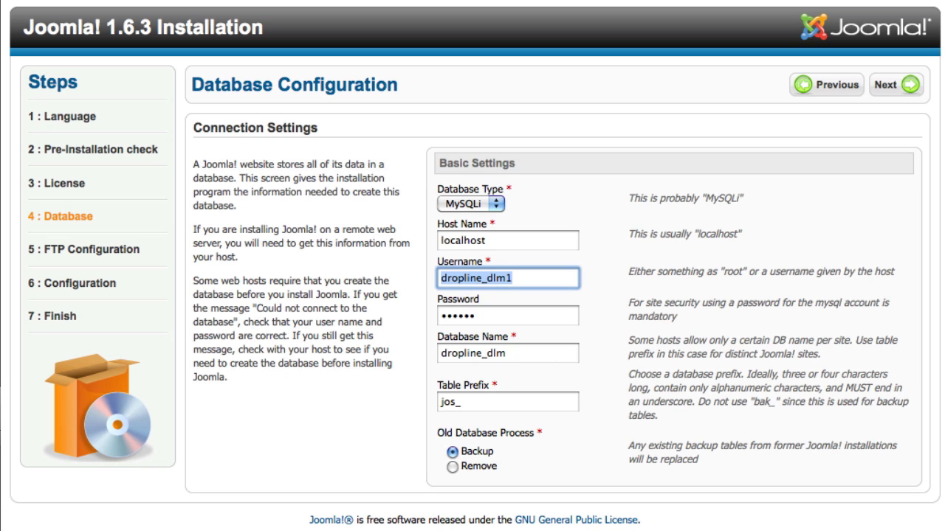
key("Right")
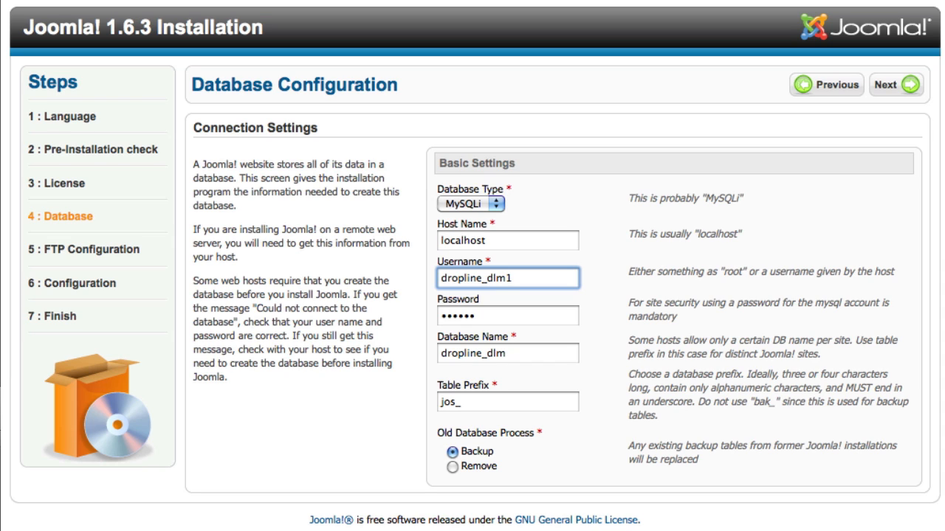
key("Tab")
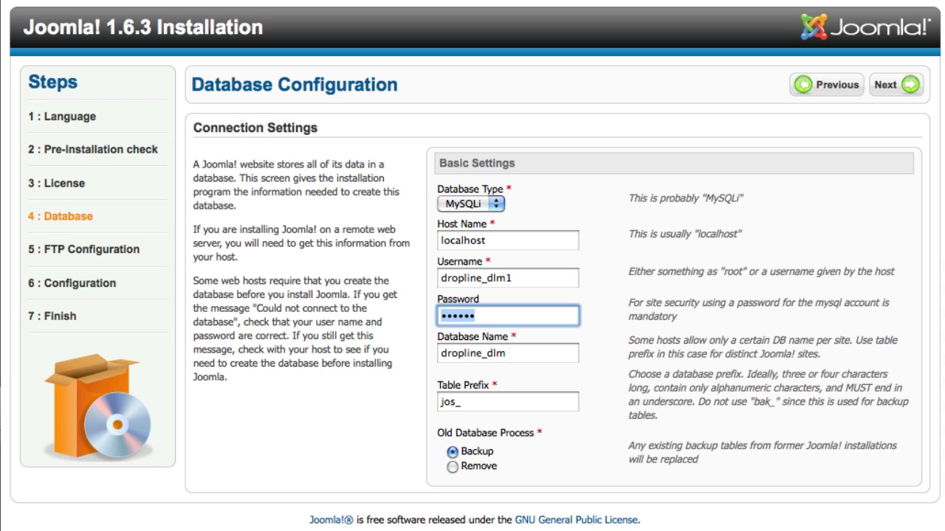
key("Tab")
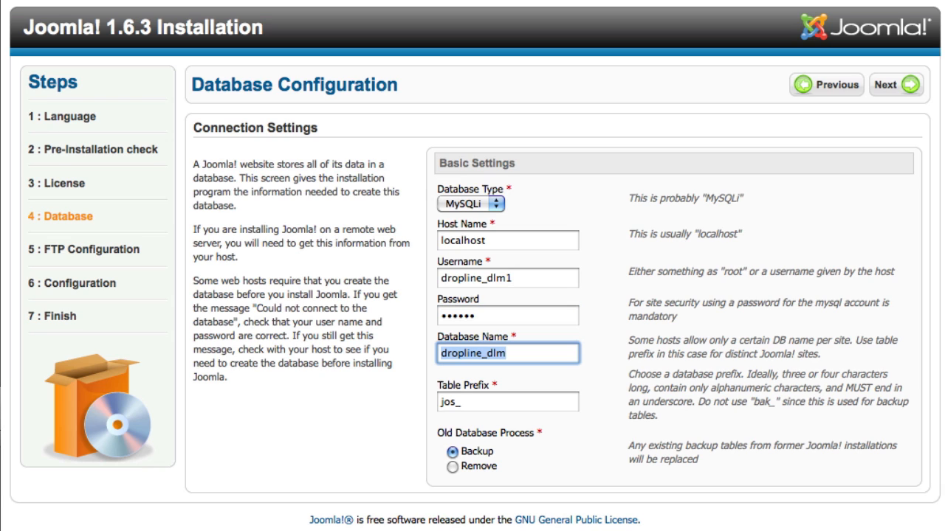
key("Tab")
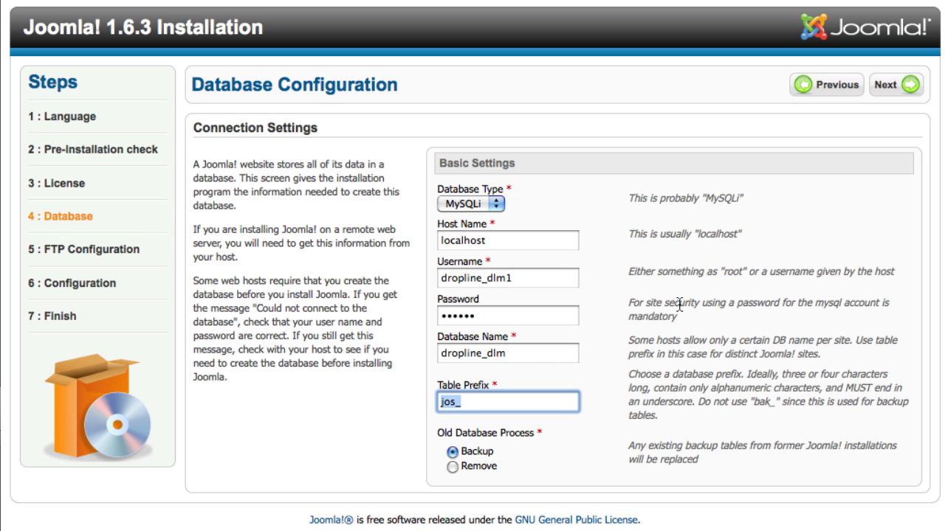
Continue from database configuration and leave the FTP settings blank
left_click(893, 88)
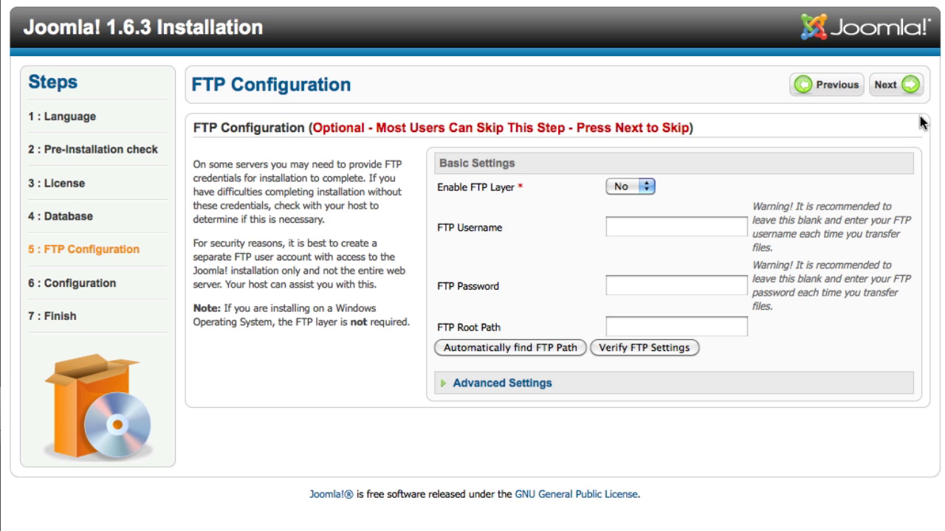
left_click(913, 85)
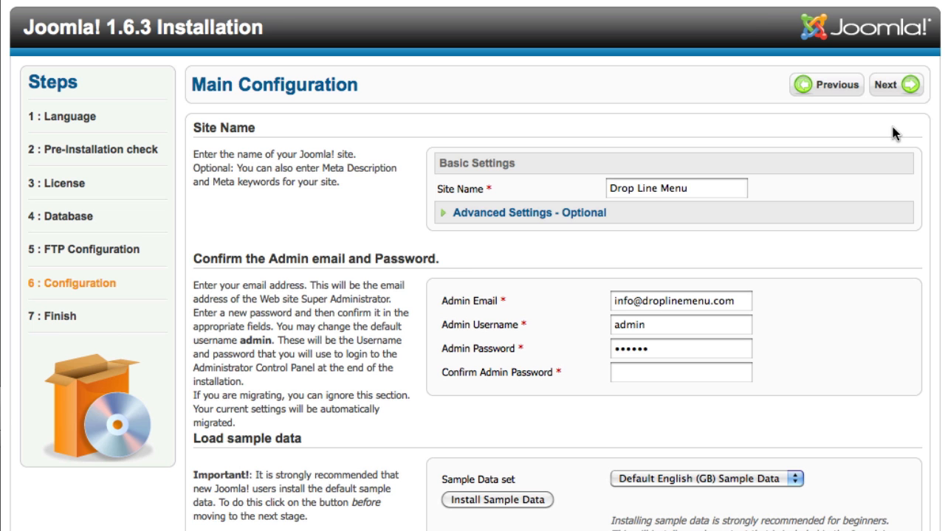
Keep Drop Line Menu as the site name and retype the admin e-mail address
triple_click(683, 183)
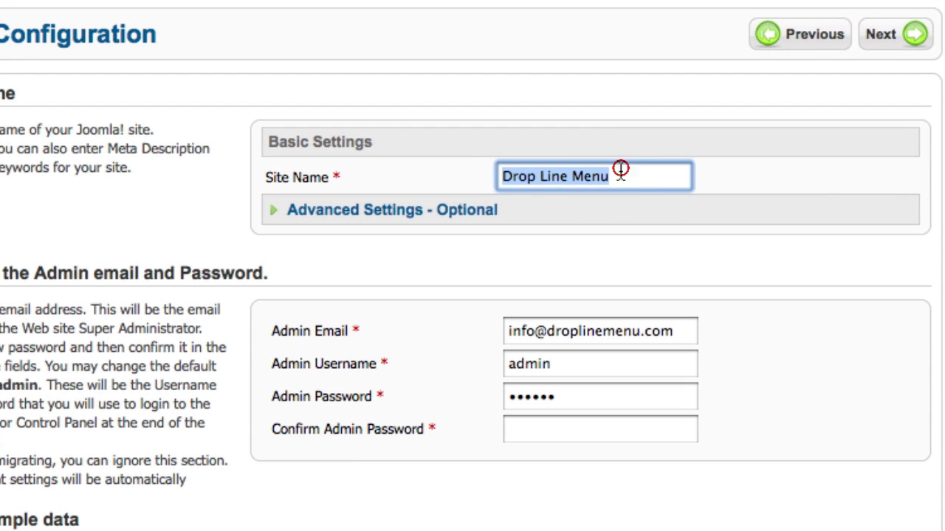
left_click(842, 185)
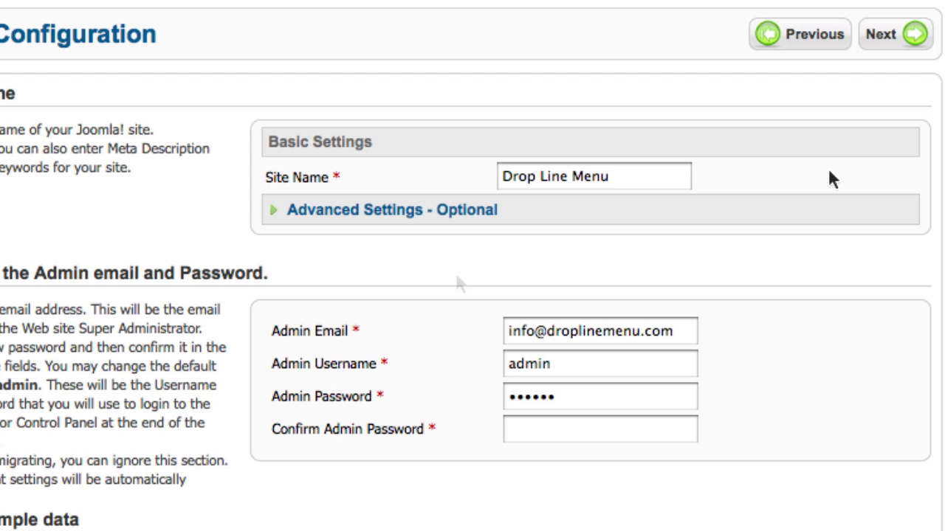
left_click(570, 341)
triple_click(570, 341)
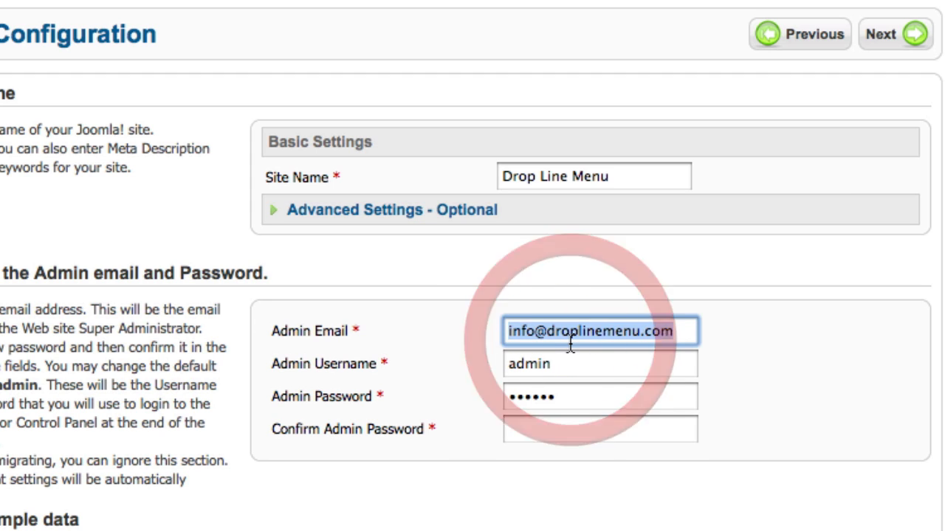
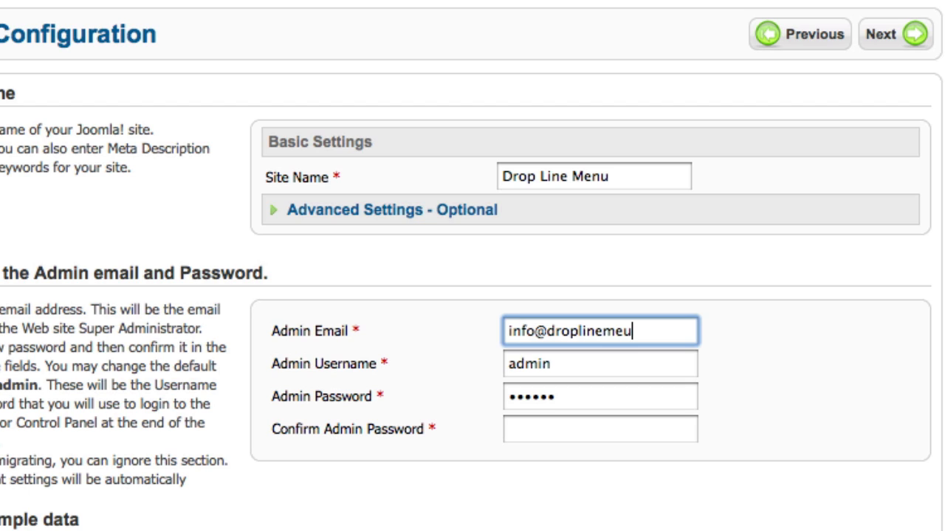
key("Tab")
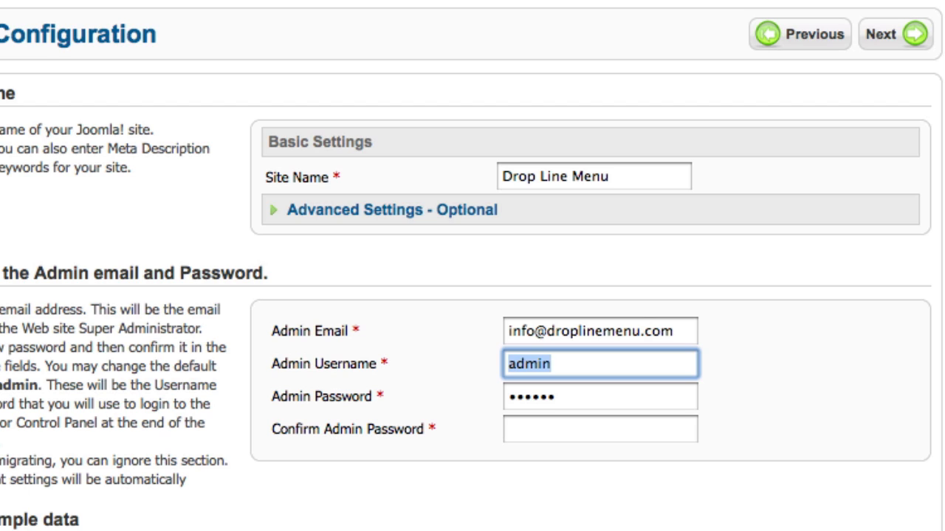
Set the admin username to admin and enter and confirm the admin password
type("admin")
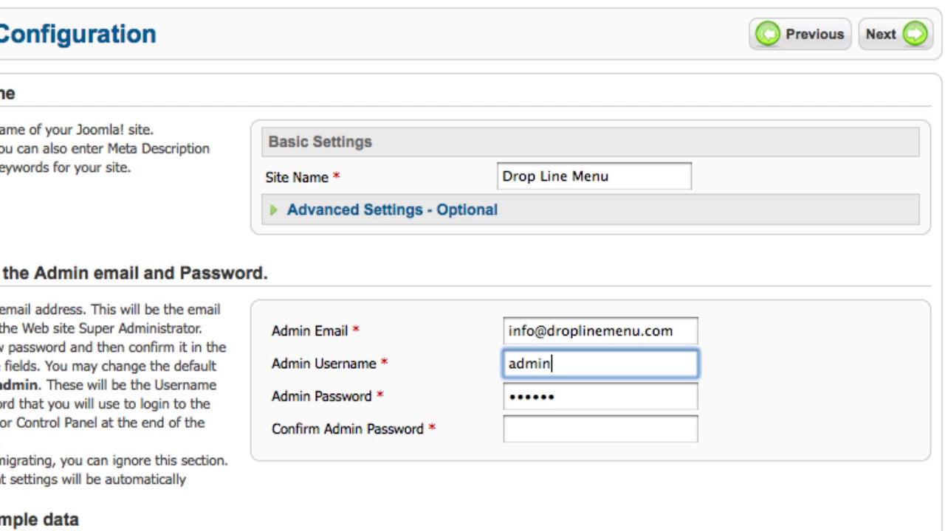
key("Tab")
type("••••••")
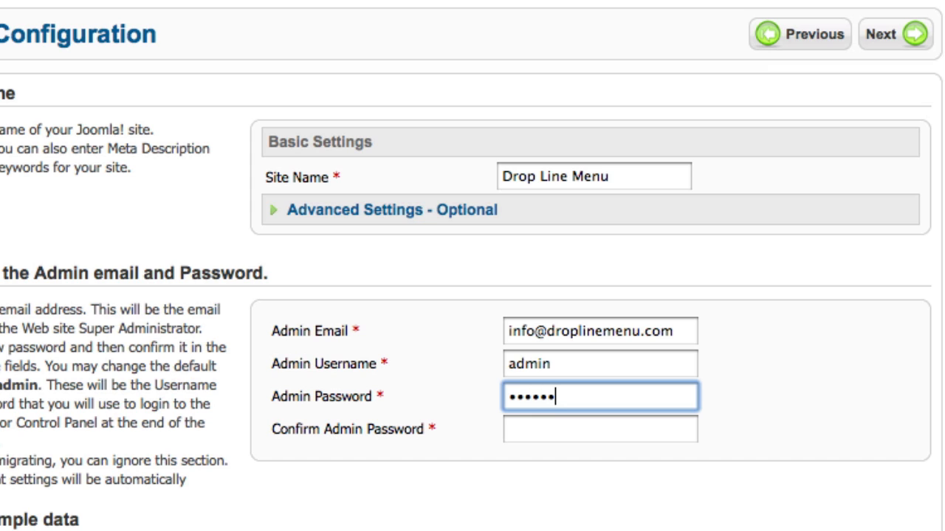
key("Tab")
type("••••••")
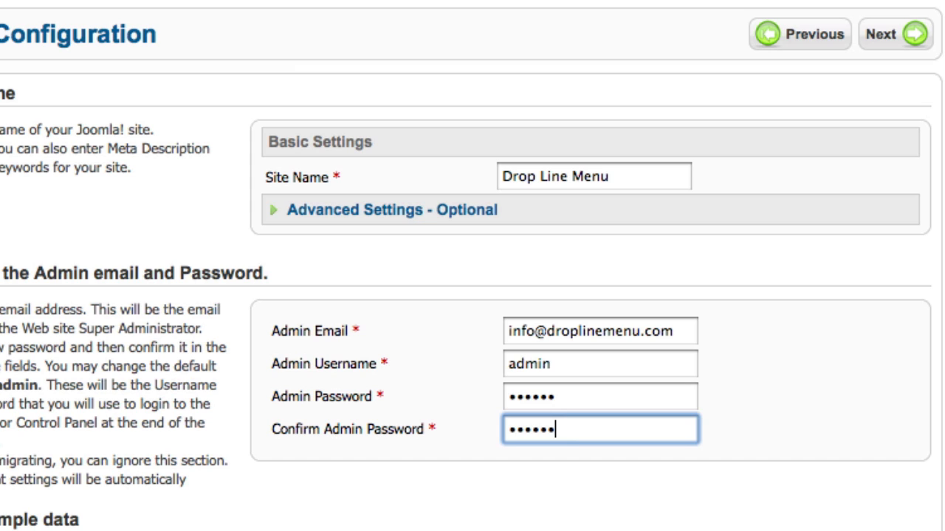
scroll(421, 281, "down", 4)
Install the Default English (GB) sample data and continue to the step 7 Finish page
scroll(423, 289, "down", 1)
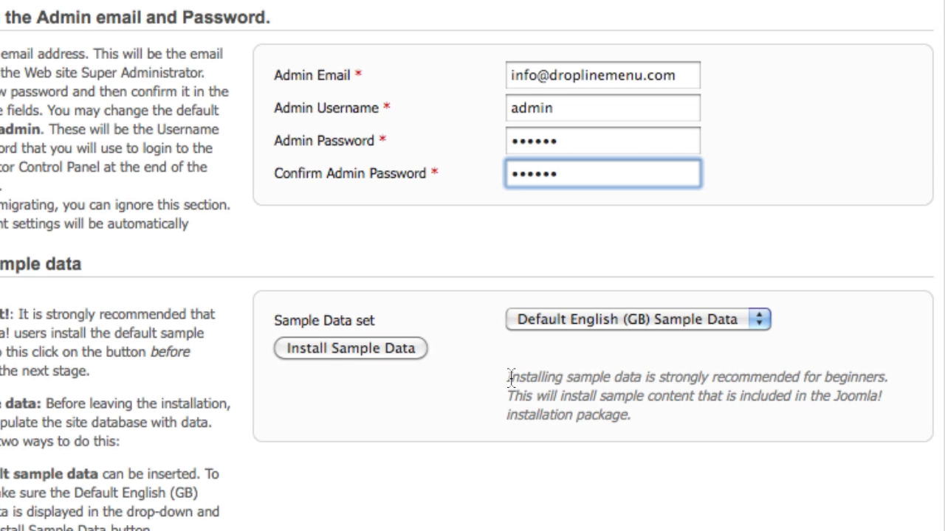
left_click(375, 348)
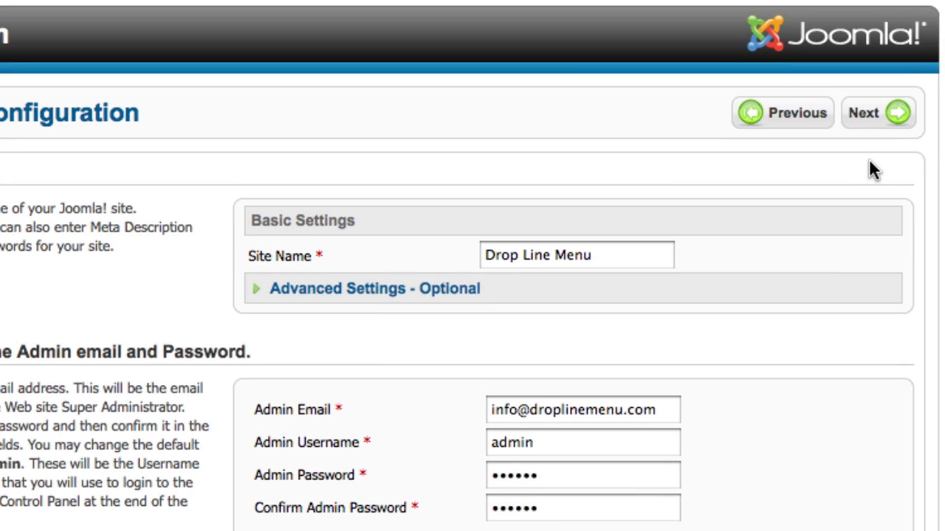
left_click(893, 118)
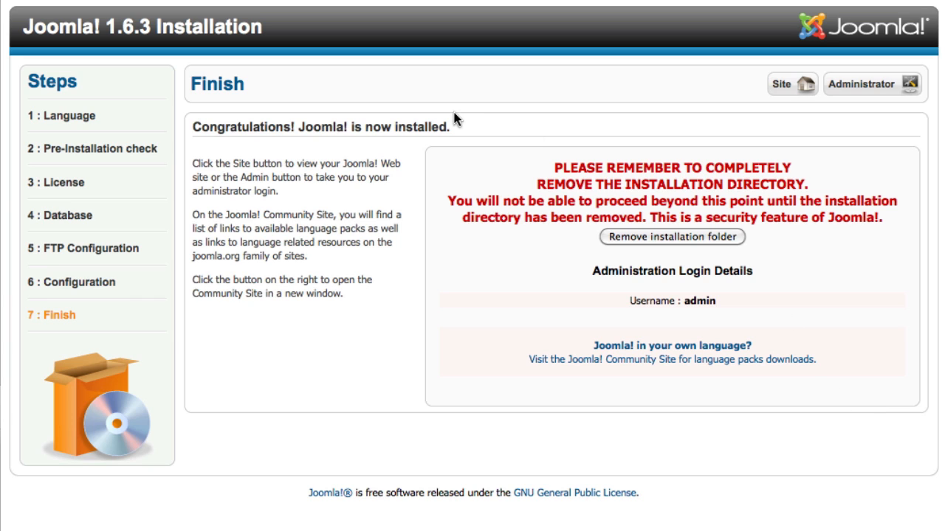
Remove the Joomla installation folder from the server and view the new site's front page
left_click(659, 236)
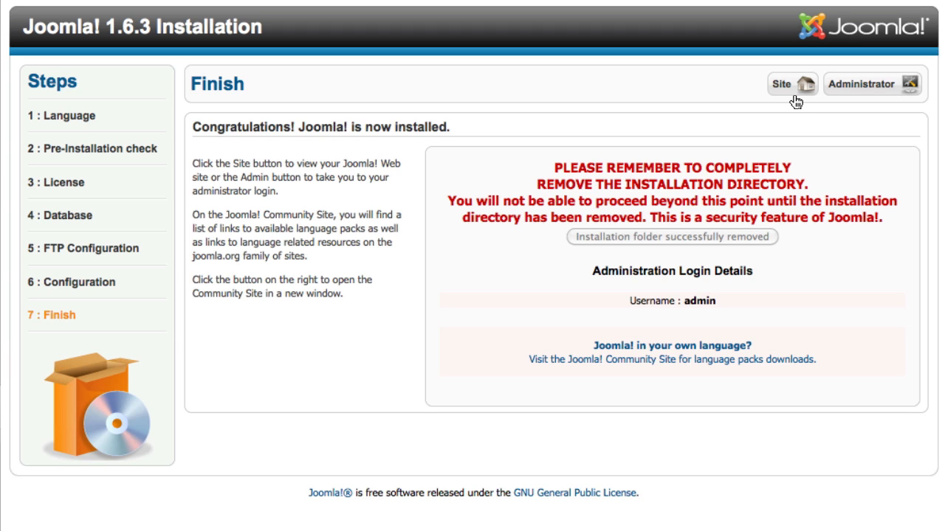
left_click(794, 92)
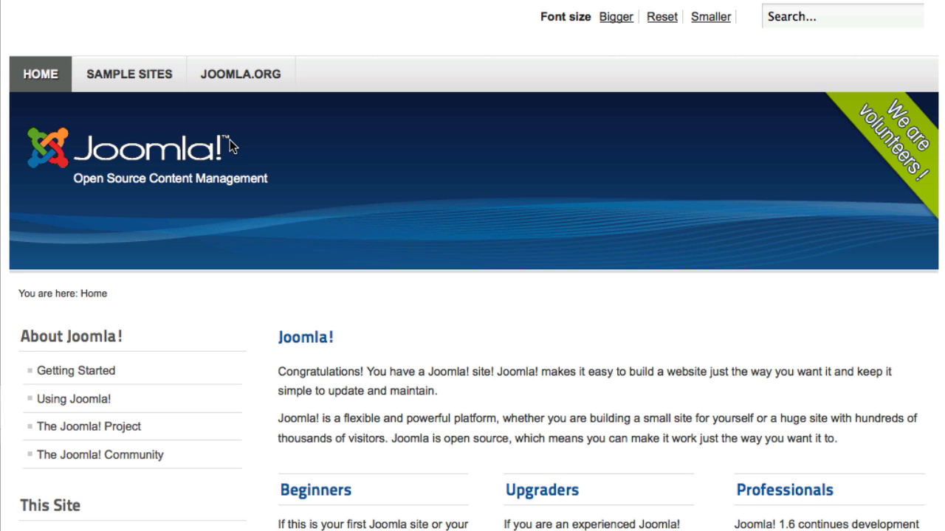
Browse the sample home page, highlighting the welcome, Beginners/Upgraders and Professionals paragraphs
scroll(443, 228, "down", 3)
left_click(443, 228)
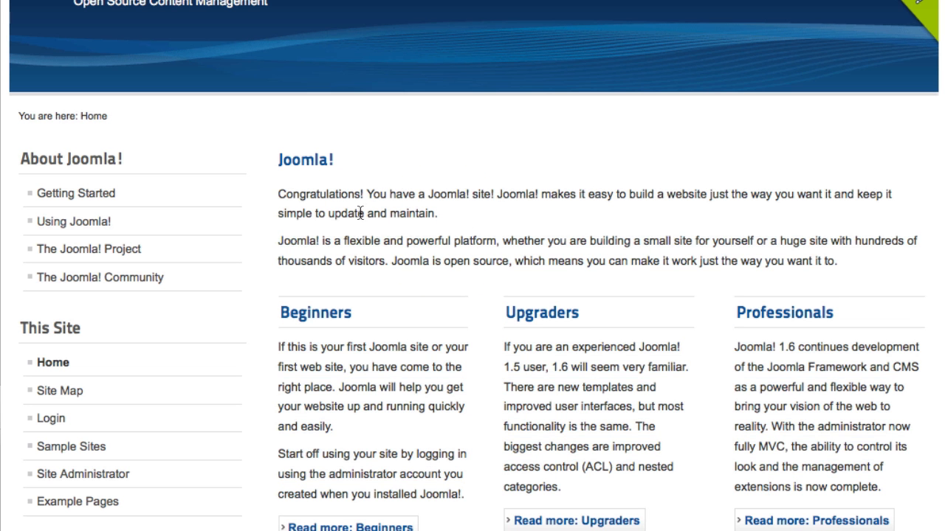
left_click_drag(279, 193, 911, 286)
left_click(844, 257)
left_click_drag(279, 347, 581, 498)
left_click(858, 492)
left_click(736, 348)
scroll(264, 447, "up", 3)
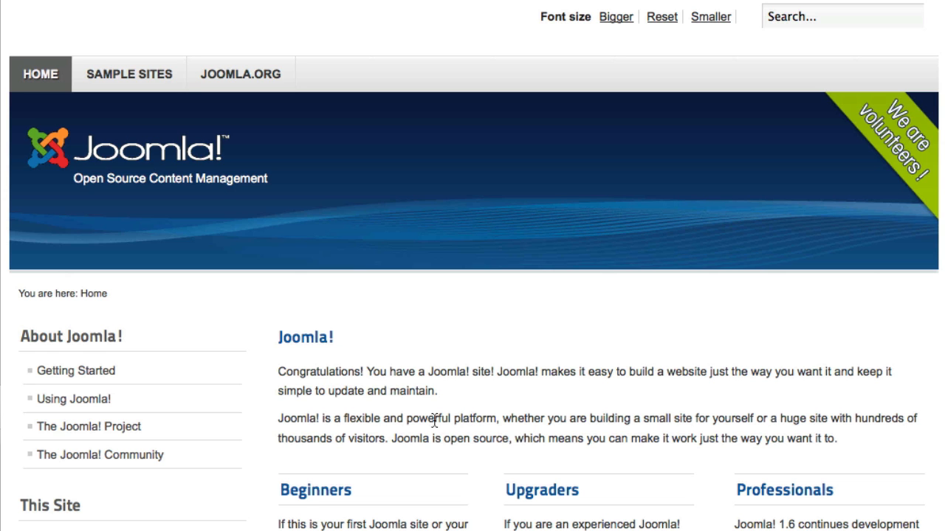
scroll(520, 418, "down", 3)
scroll(520, 418, "up", 3)
Log in at droplinemenu.com/administrator as admin with the account password
type("drop")
type("line")
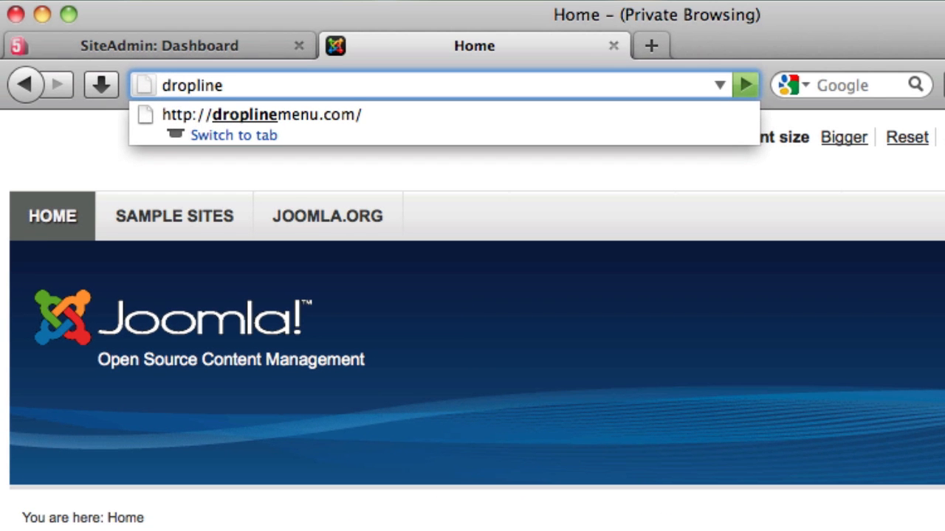
type("menu.com/")
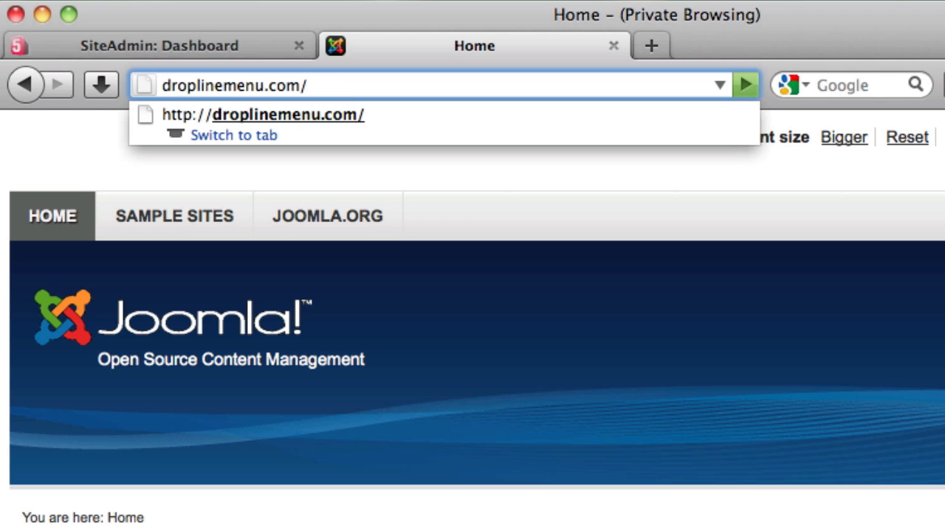
type("administrator")
key("Return")
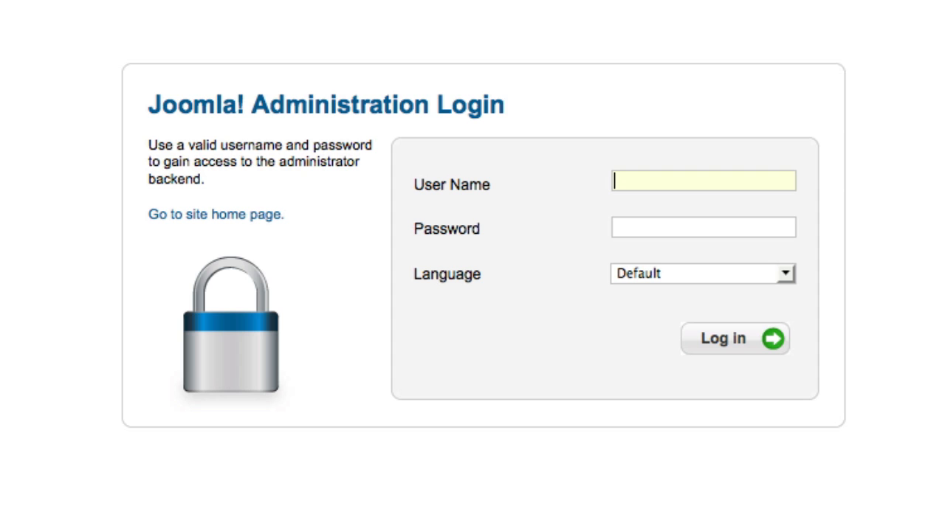
type("admin")
key("Tab")
type("••••••")
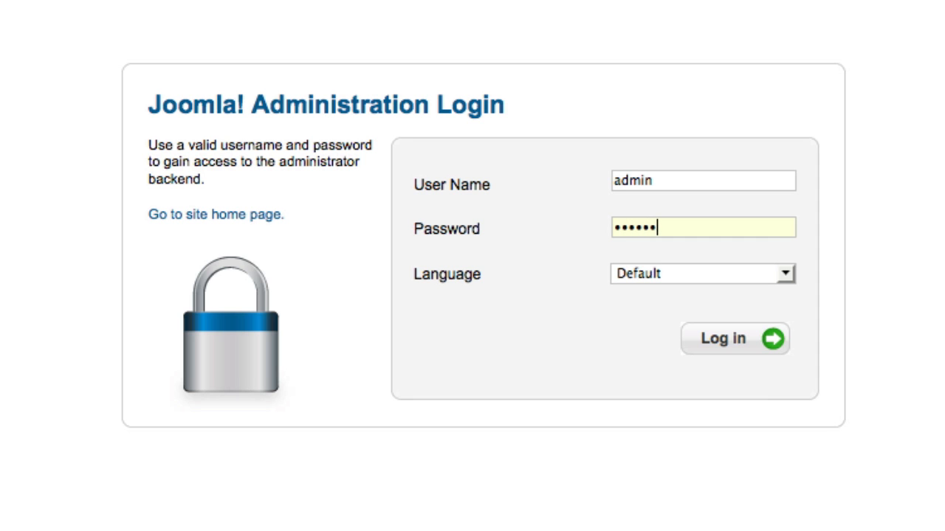
key("Return")
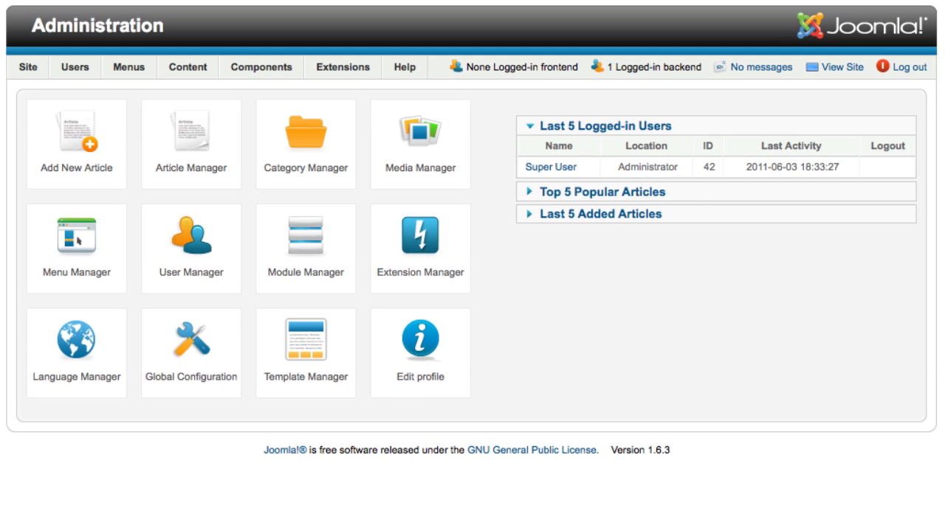